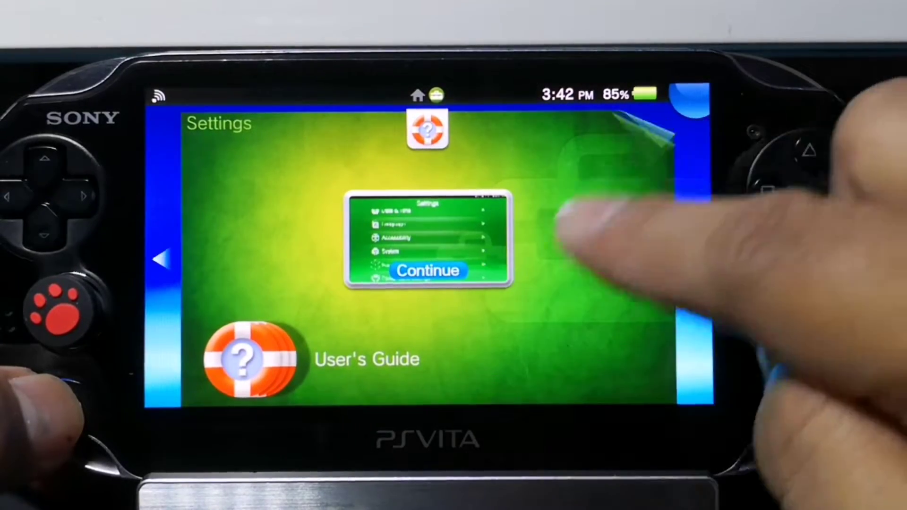
{"action": "left_click_drag", "start_coordinate": [581, 218], "coordinate": [496, 283]}
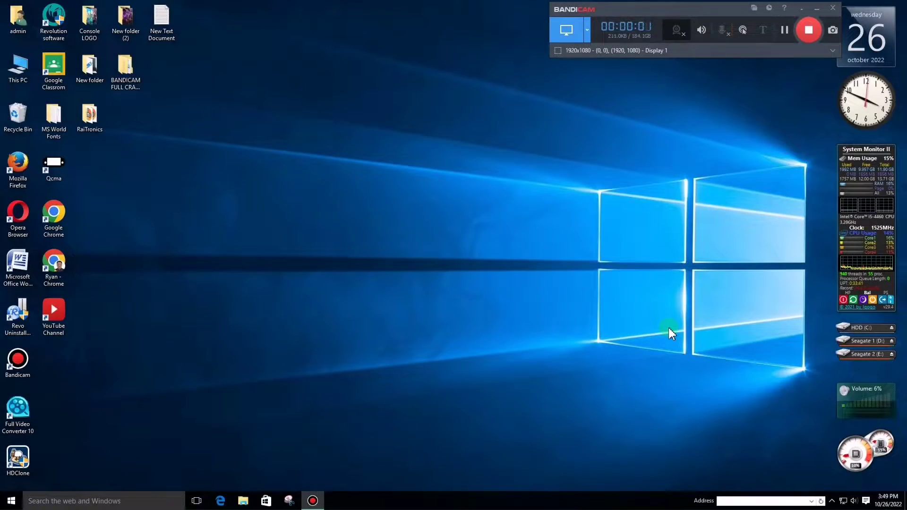
{"action": "right_click", "coordinate": [254, 213]}
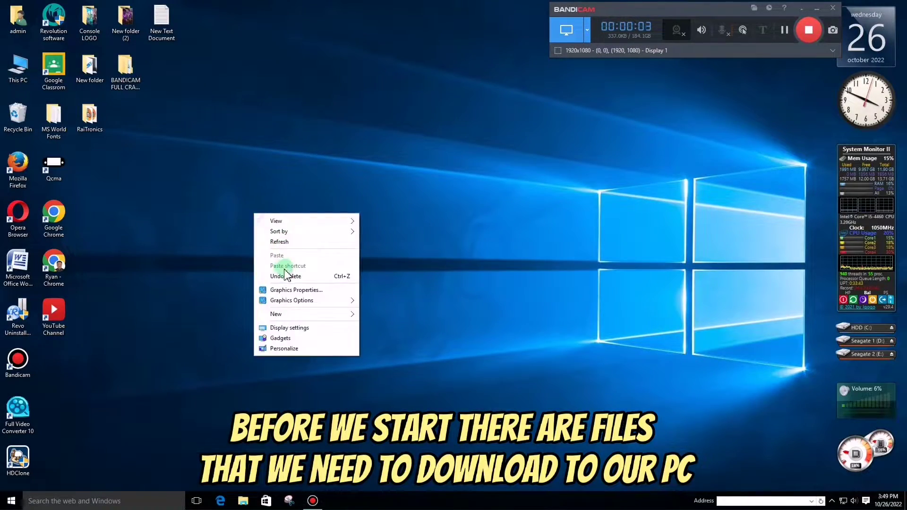
{"action": "left_click", "coordinate": [287, 245]}
{"action": "right_click", "coordinate": [303, 209]}
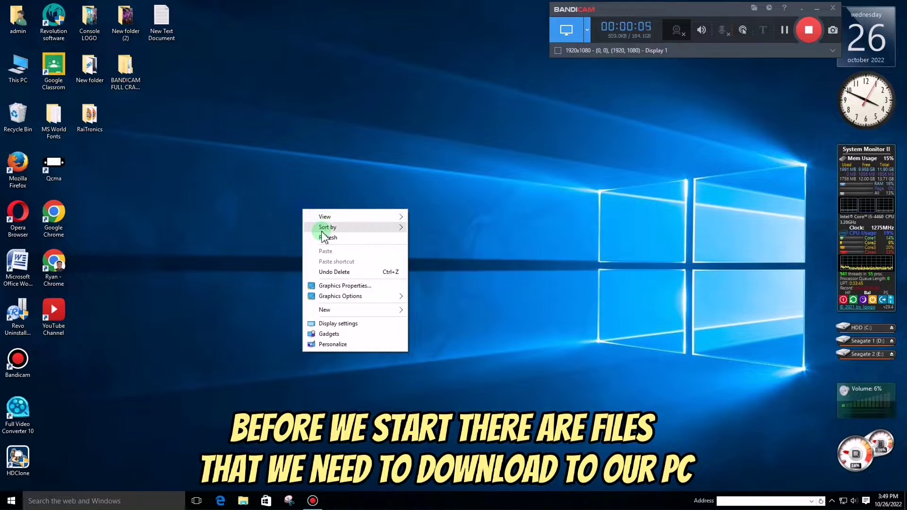
{"action": "left_click", "coordinate": [341, 239]}
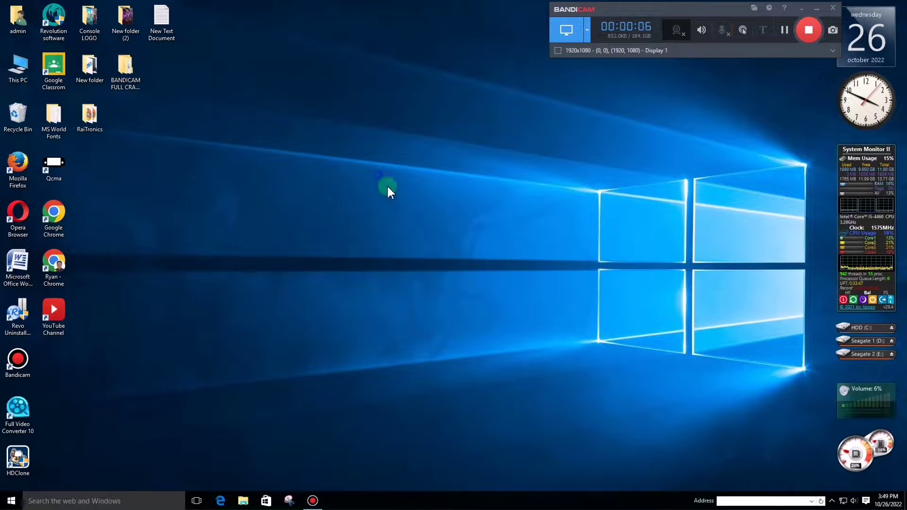
{"action": "right_click", "coordinate": [378, 175]}
{"action": "left_click", "coordinate": [401, 204]}
{"action": "right_click", "coordinate": [399, 180]}
{"action": "left_click", "coordinate": [430, 211]}
{"action": "left_click", "coordinate": [332, 92]}
- Open Chrome, and copy the MediaFire link from the New Text Document file on the desktop
{"action": "double_click", "coordinate": [57, 264]}
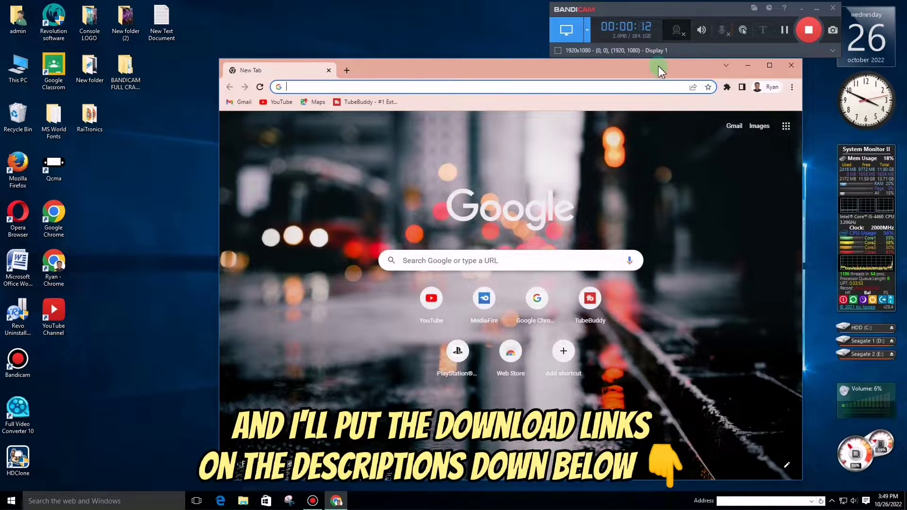
{"action": "left_click_drag", "start_coordinate": [659, 66], "coordinate": [587, 120]}
{"action": "left_click_drag", "start_coordinate": [161, 21], "coordinate": [521, 21]}
{"action": "double_click", "coordinate": [520, 19]}
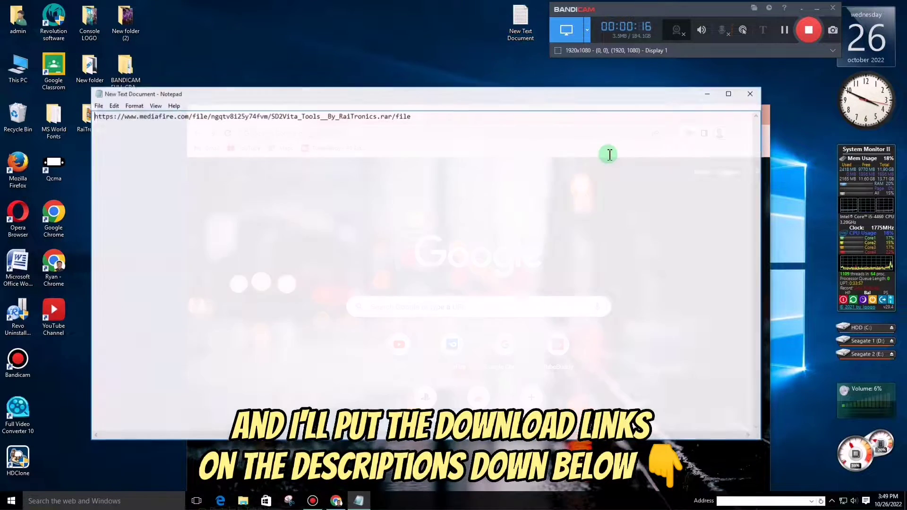
{"action": "left_click_drag", "start_coordinate": [470, 99], "coordinate": [277, 158]}
{"action": "right_click", "coordinate": [290, 153]}
{"action": "left_click", "coordinate": [311, 178]}
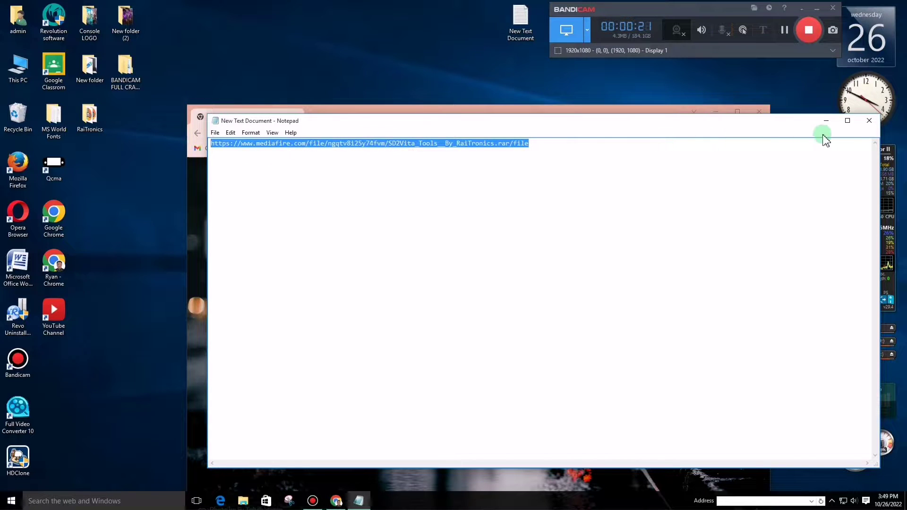
{"action": "left_click", "coordinate": [827, 124]}
- Go to the copied MediaFire link in Chrome and start downloading the SD2Vita Tools By RaiTronics archive
{"action": "right_click", "coordinate": [474, 135]}
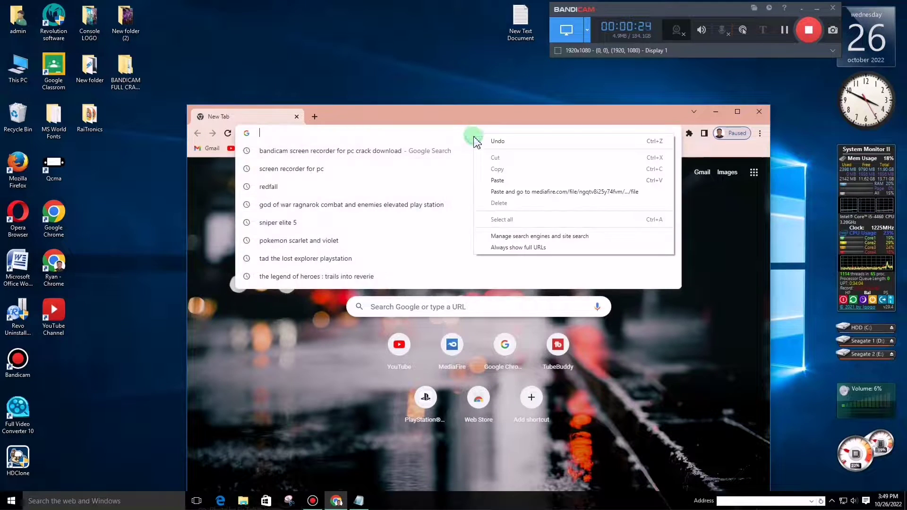
{"action": "left_click", "coordinate": [503, 192]}
{"action": "left_click_drag", "start_coordinate": [586, 111], "coordinate": [566, 44]}
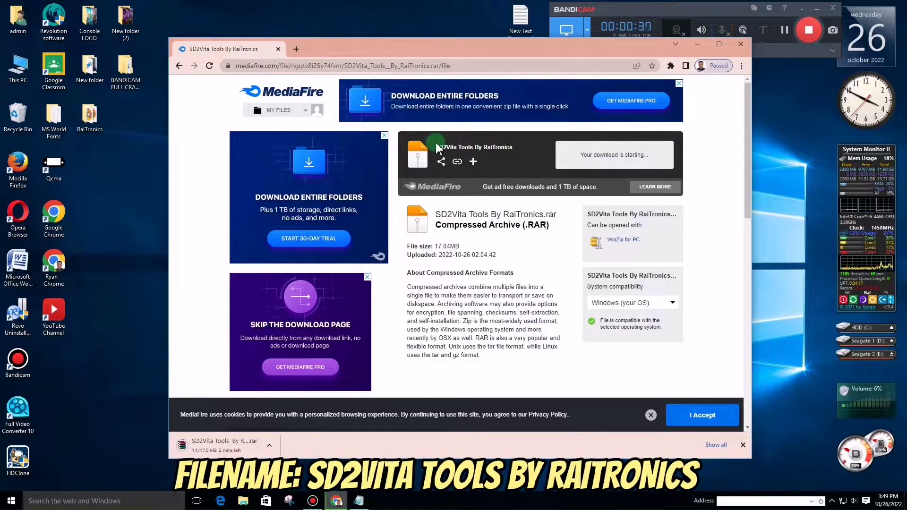
{"action": "left_click_drag", "start_coordinate": [454, 146], "coordinate": [512, 151]}
{"action": "left_click", "coordinate": [240, 452]}
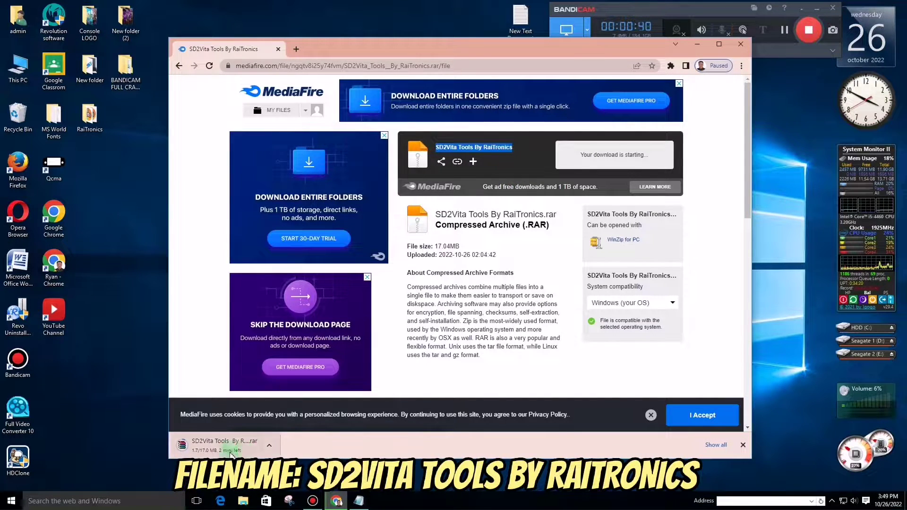
- Open the browser's downloads list and wait for SD2Vita Tools By RaiTronics.rar to finish downloading
{"action": "left_click", "coordinate": [741, 66]}
{"action": "left_click", "coordinate": [651, 132]}
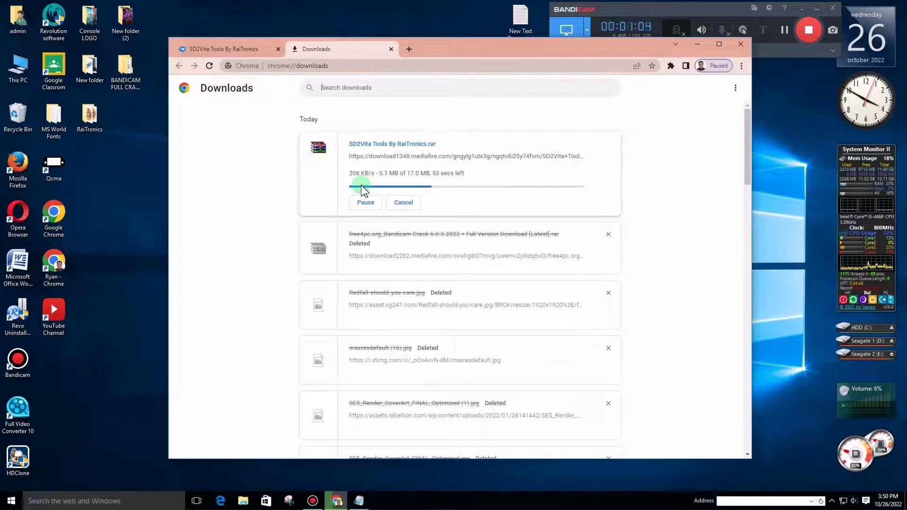
{"action": "left_click_drag", "start_coordinate": [526, 48], "coordinate": [546, 67]}
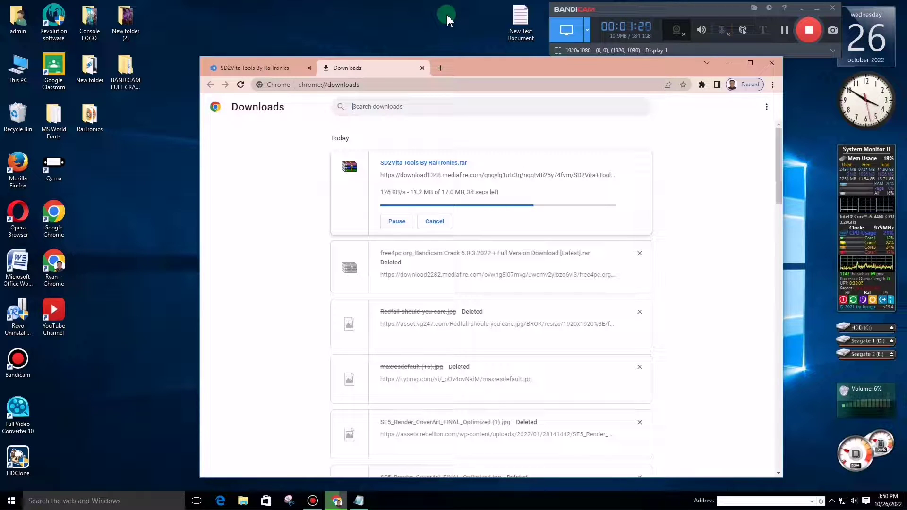
{"action": "left_click", "coordinate": [795, 41]}
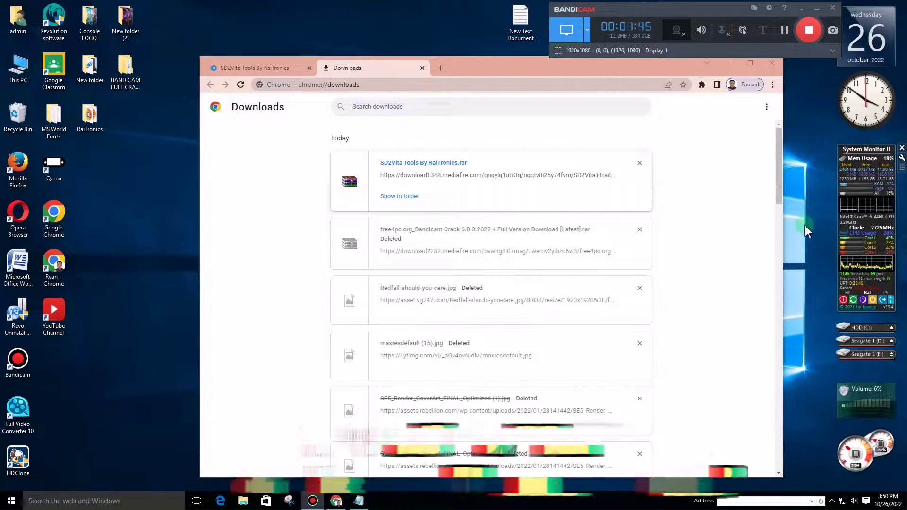
- Transfer SD2Vita Tools By RaiTronics.rar from the Downloads folder to the middle of the desktop, closing the folder and browser windows
{"action": "left_click", "coordinate": [409, 196]}
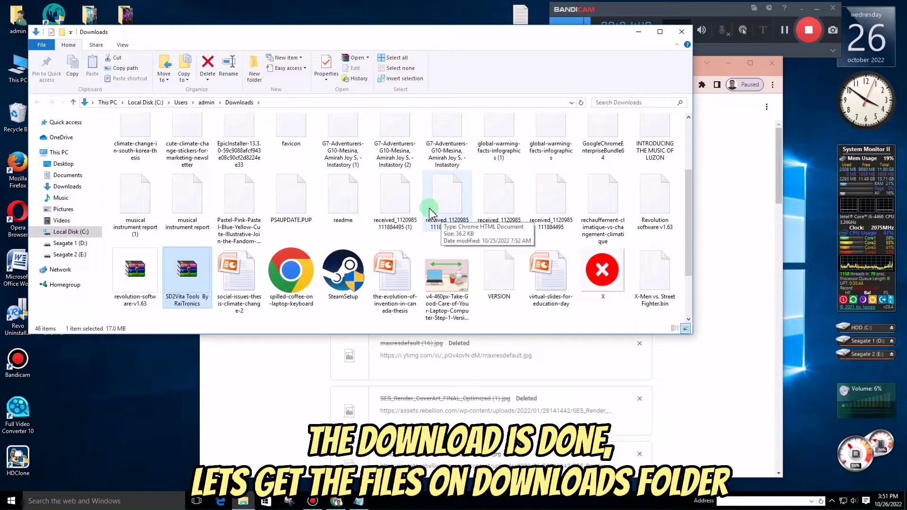
{"action": "left_click_drag", "start_coordinate": [474, 37], "coordinate": [539, 72]}
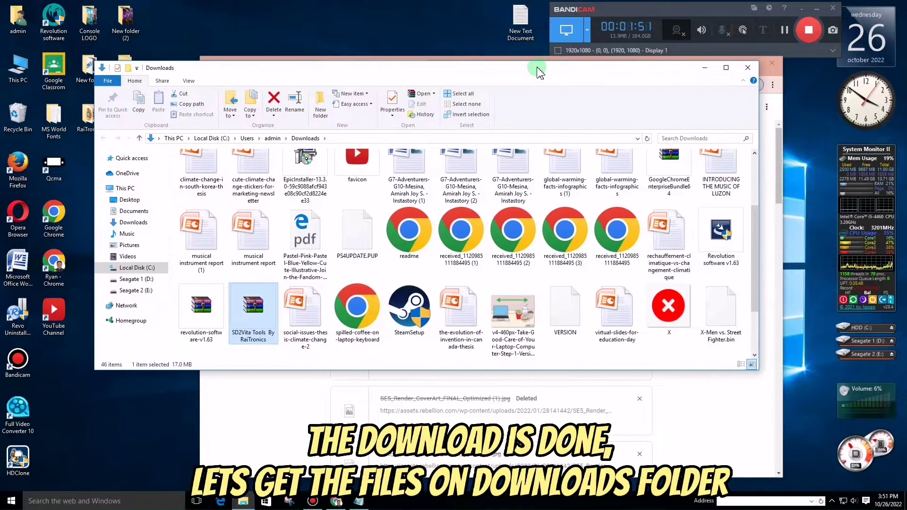
{"action": "right_click", "coordinate": [270, 304]}
{"action": "left_click", "coordinate": [289, 422]}
{"action": "left_click", "coordinate": [748, 68]}
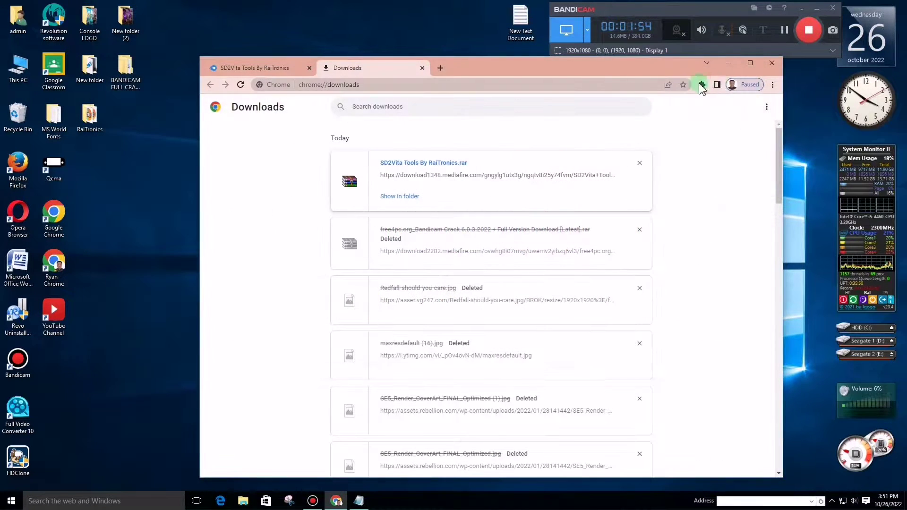
{"action": "left_click", "coordinate": [771, 68]}
{"action": "right_click", "coordinate": [356, 185]}
{"action": "left_click", "coordinate": [353, 103]}
{"action": "right_click", "coordinate": [353, 103]}
{"action": "left_click", "coordinate": [373, 144]}
{"action": "left_click_drag", "start_coordinate": [337, 68], "coordinate": [480, 217]}
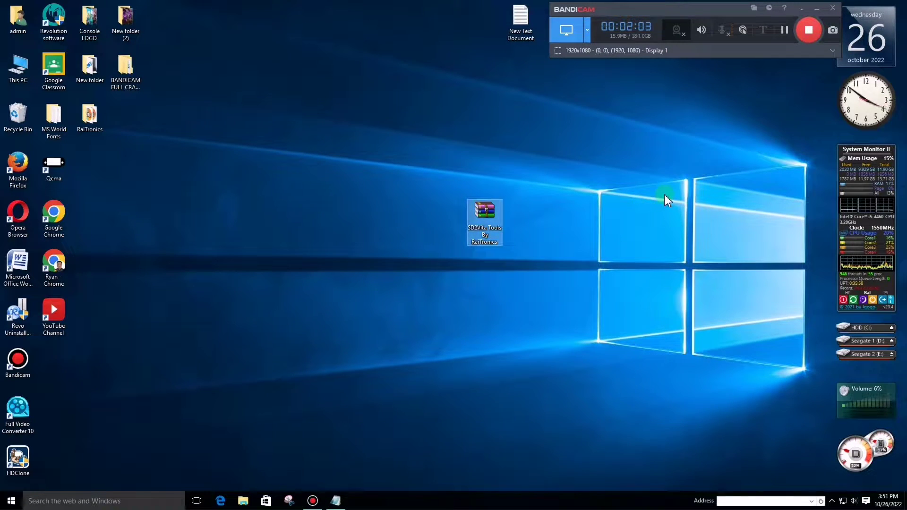
- Extract the SD2Vita Tools archive directly onto the desktop, and rearrange the archive and extracted folder icons
{"action": "right_click", "coordinate": [481, 211]}
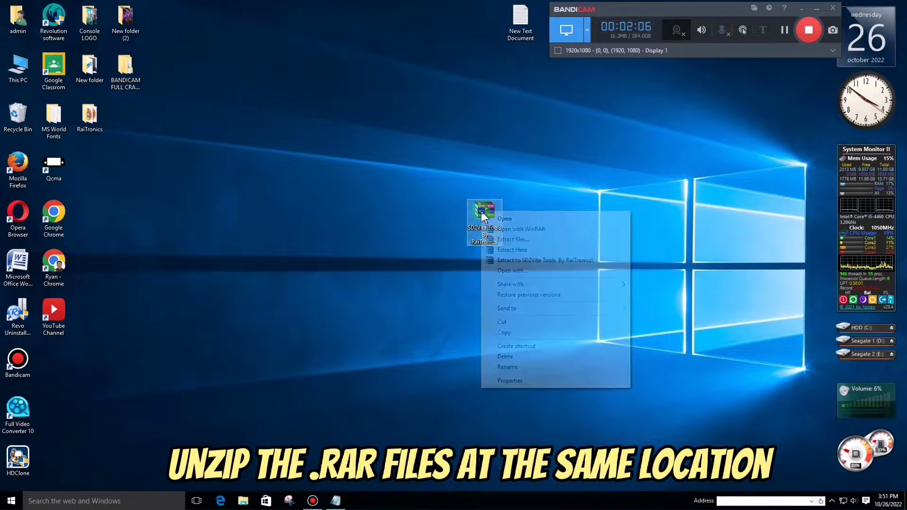
{"action": "left_click", "coordinate": [523, 250]}
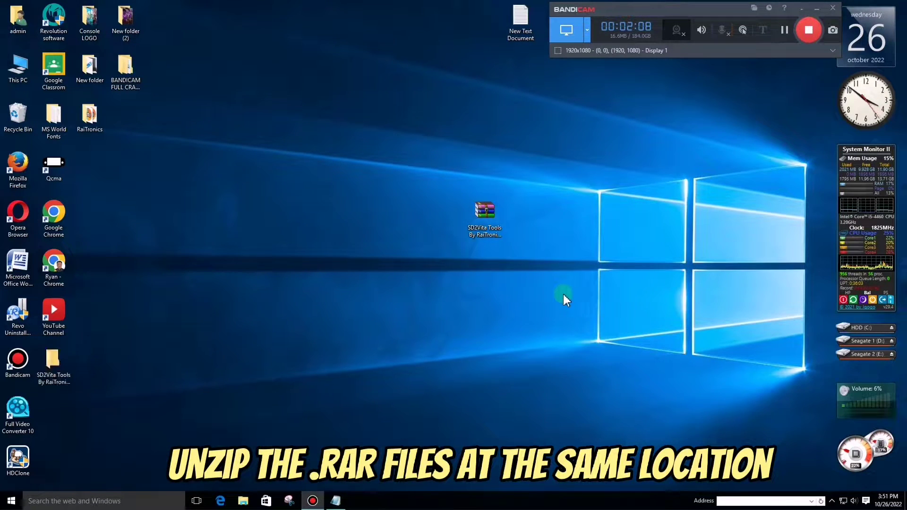
{"action": "left_click_drag", "start_coordinate": [29, 384], "coordinate": [91, 165]}
{"action": "left_click_drag", "start_coordinate": [532, 223], "coordinate": [462, 187]}
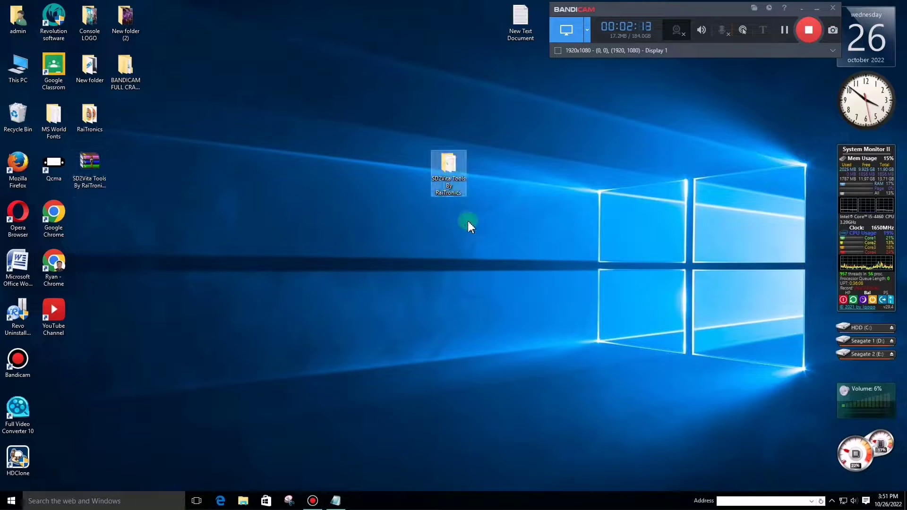
- Open the extracted SD2Vita Tools By RaiTronics folder and examine the Autoplugin, win32diskimager and zzBlank files
{"action": "double_click", "coordinate": [447, 172]}
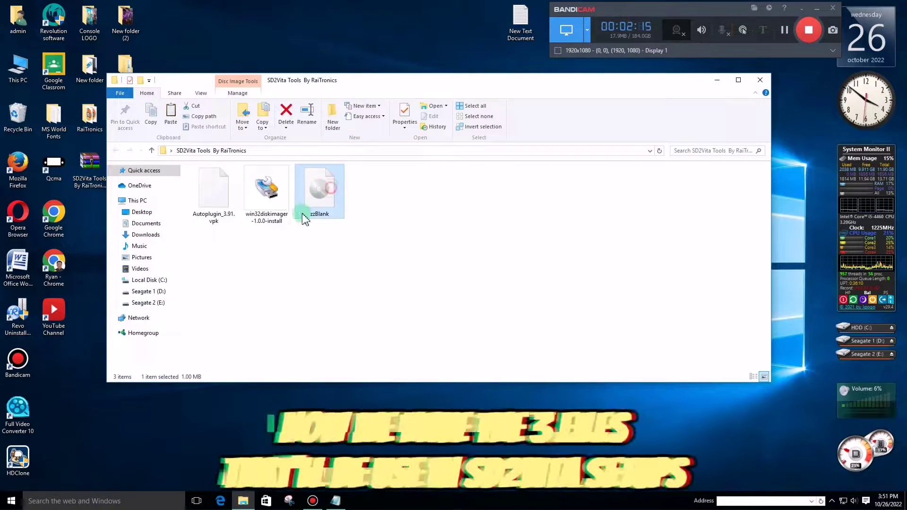
{"action": "left_click", "coordinate": [214, 189]}
{"action": "left_click_drag", "start_coordinate": [364, 81], "coordinate": [498, 95]}
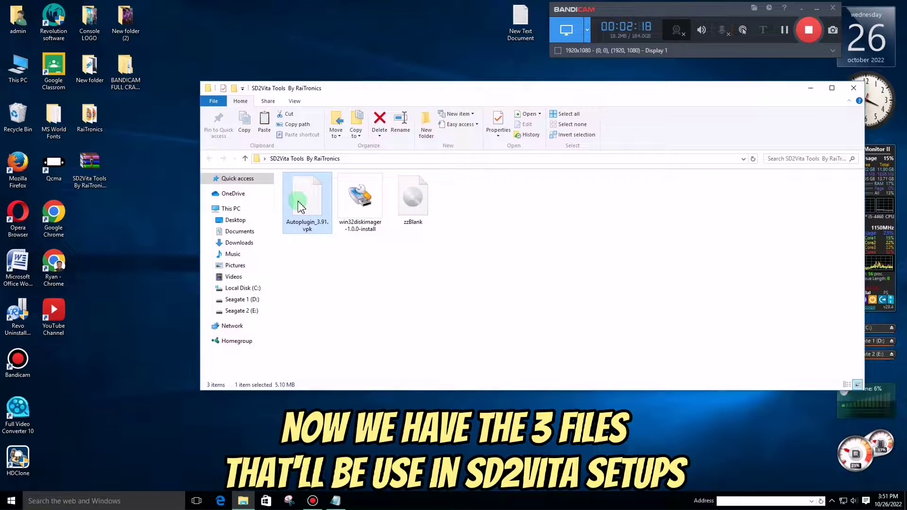
{"action": "left_click", "coordinate": [360, 197]}
{"action": "left_click", "coordinate": [326, 212]}
{"action": "left_click", "coordinate": [360, 203]}
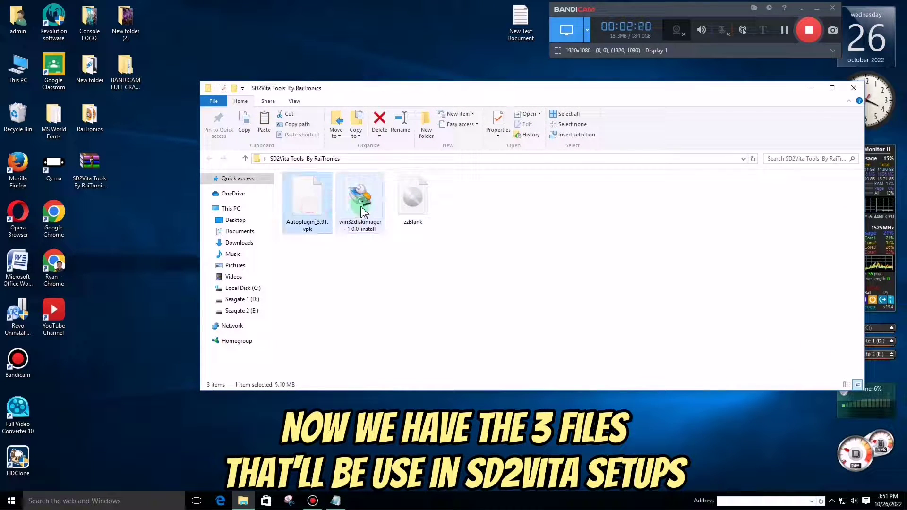
{"action": "left_click", "coordinate": [414, 212]}
{"action": "right_click", "coordinate": [424, 56]}
{"action": "left_click", "coordinate": [442, 86]}
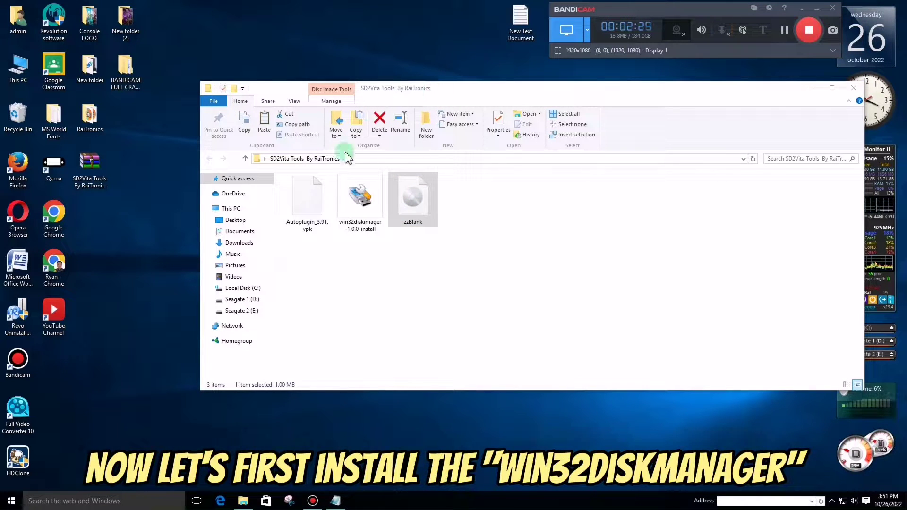
- Run the win32diskimager-1.0.0 installer, accept the license, keep the default install locations and enable the desktop shortcut
{"action": "double_click", "coordinate": [358, 196]}
{"action": "left_click", "coordinate": [484, 262]}
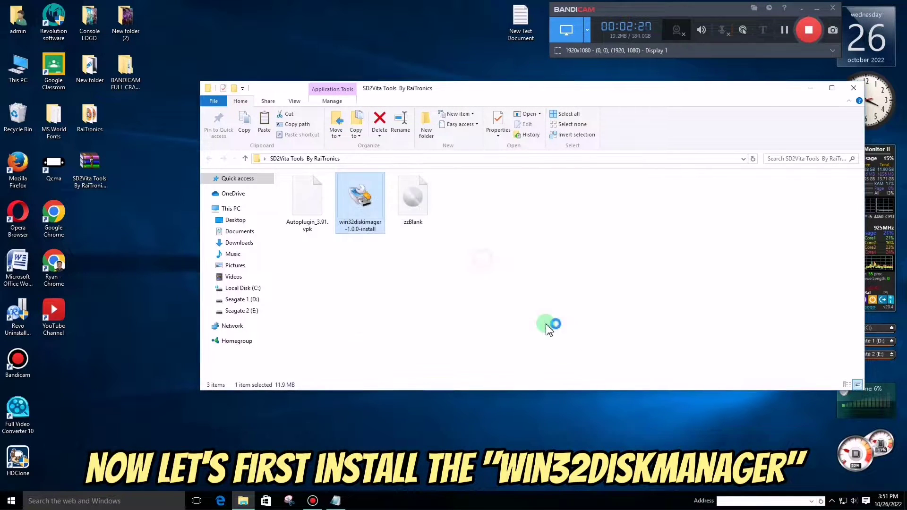
{"action": "left_click", "coordinate": [396, 296]}
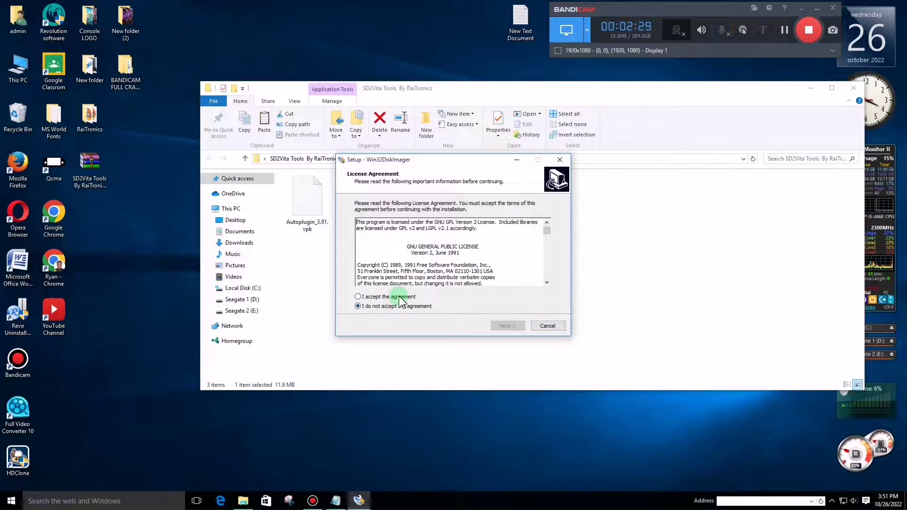
{"action": "left_click", "coordinate": [504, 327]}
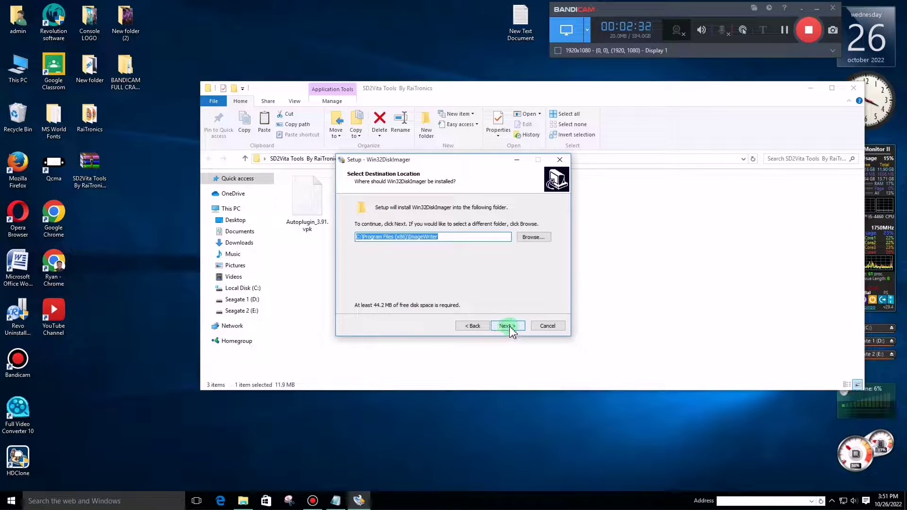
{"action": "left_click", "coordinate": [507, 326]}
{"action": "left_click", "coordinate": [509, 327]}
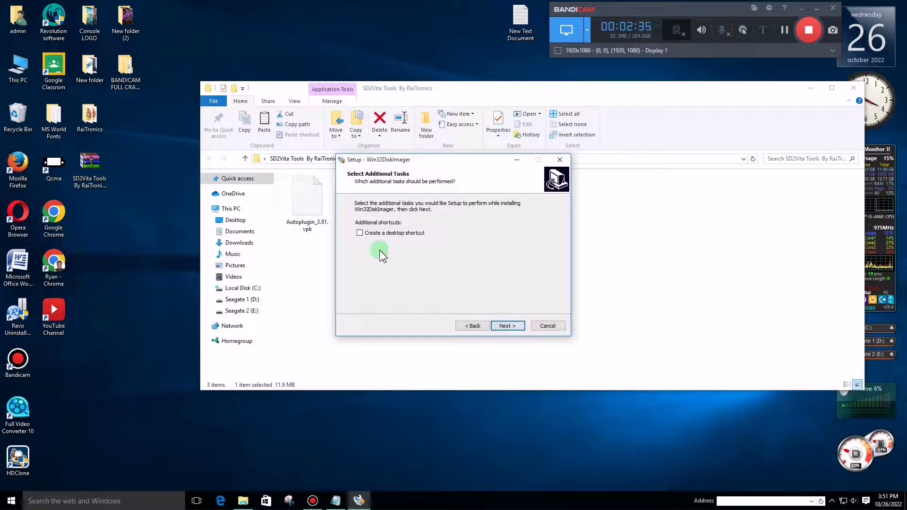
{"action": "left_click", "coordinate": [506, 327]}
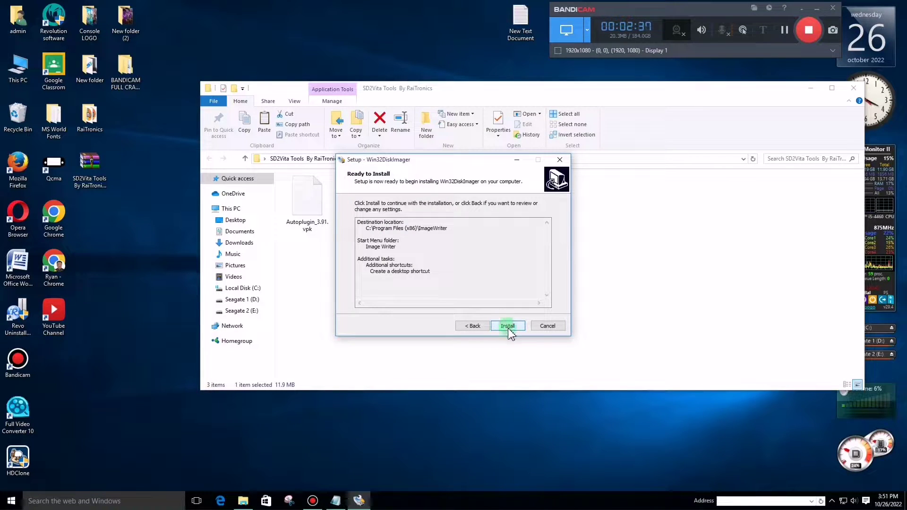
- Install Win32DiskImager and finish the setup without viewing README.txt or launching the program
{"action": "left_click", "coordinate": [508, 326]}
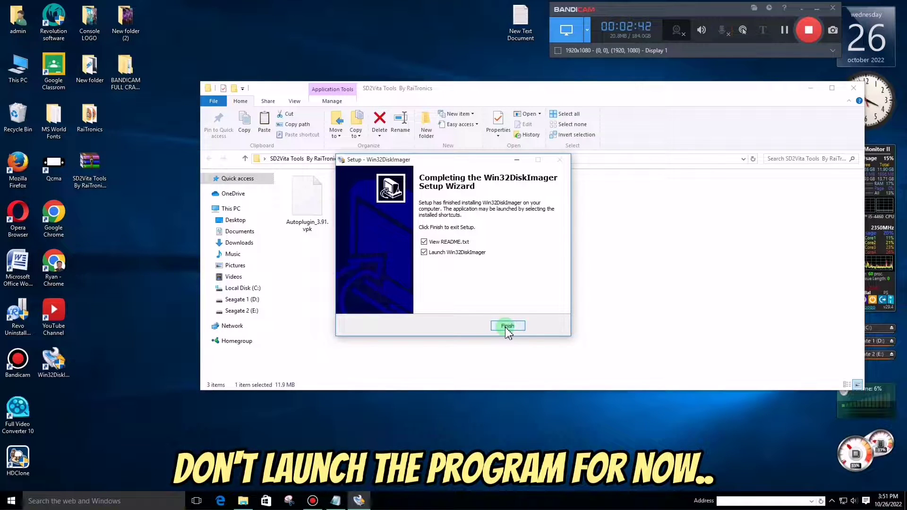
{"action": "left_click", "coordinate": [448, 266]}
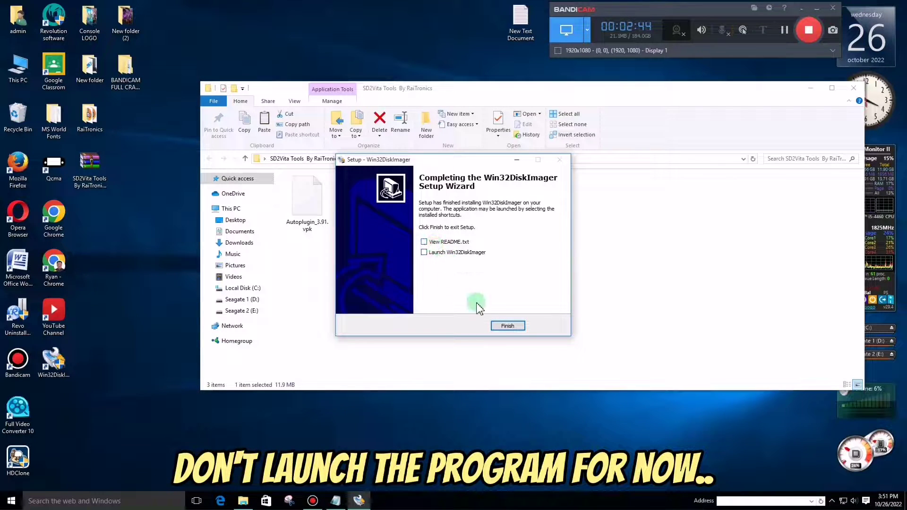
{"action": "left_click", "coordinate": [507, 326]}
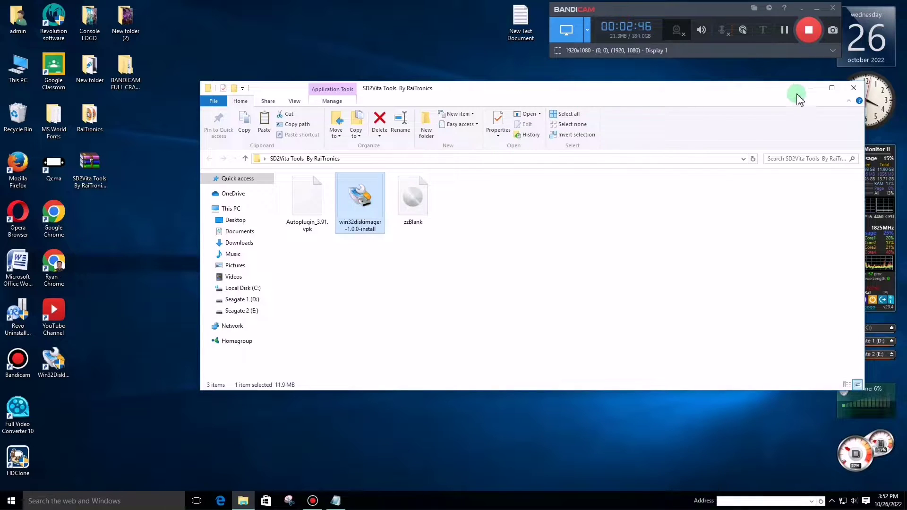
- Minimize the SD2Vita Tools window, refresh the desktop and move the extracted folder's icon below the archive
{"action": "left_click", "coordinate": [811, 90]}
{"action": "right_click", "coordinate": [467, 95]}
{"action": "left_click", "coordinate": [473, 117]}
{"action": "right_click", "coordinate": [447, 89]}
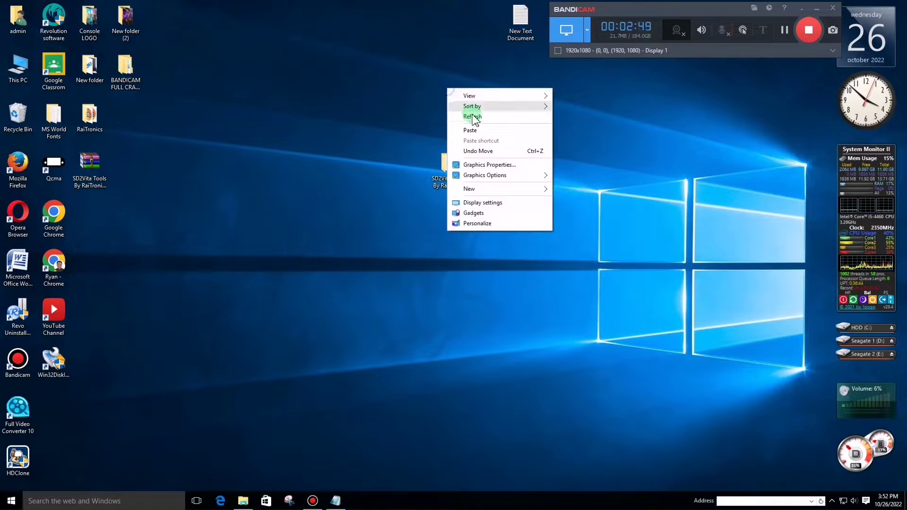
{"action": "left_click", "coordinate": [472, 116]}
{"action": "left_click", "coordinate": [465, 163]}
{"action": "left_click_drag", "start_coordinate": [450, 168], "coordinate": [92, 215]}
{"action": "right_click", "coordinate": [298, 135]}
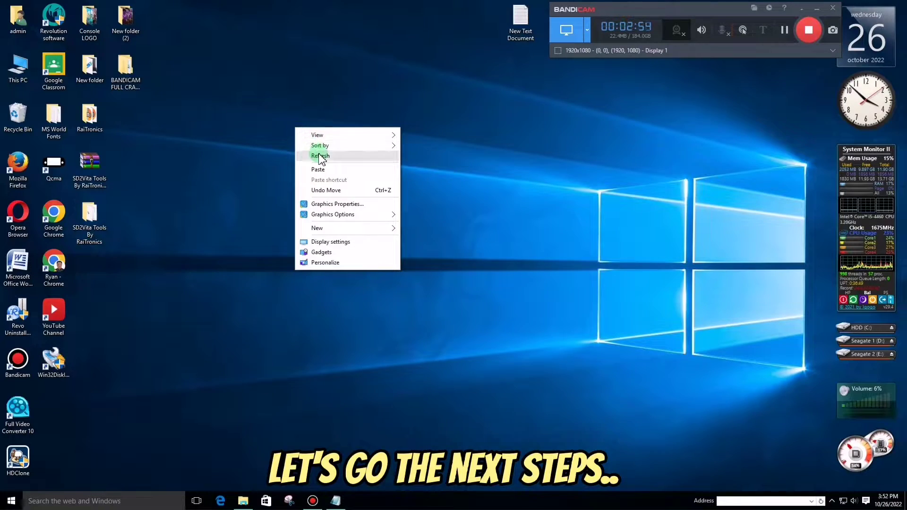
{"action": "left_click", "coordinate": [121, 208]}
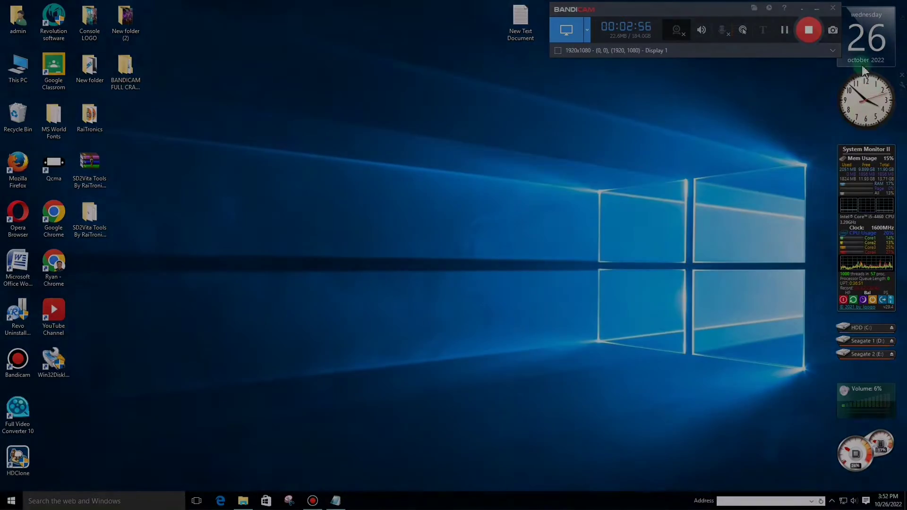